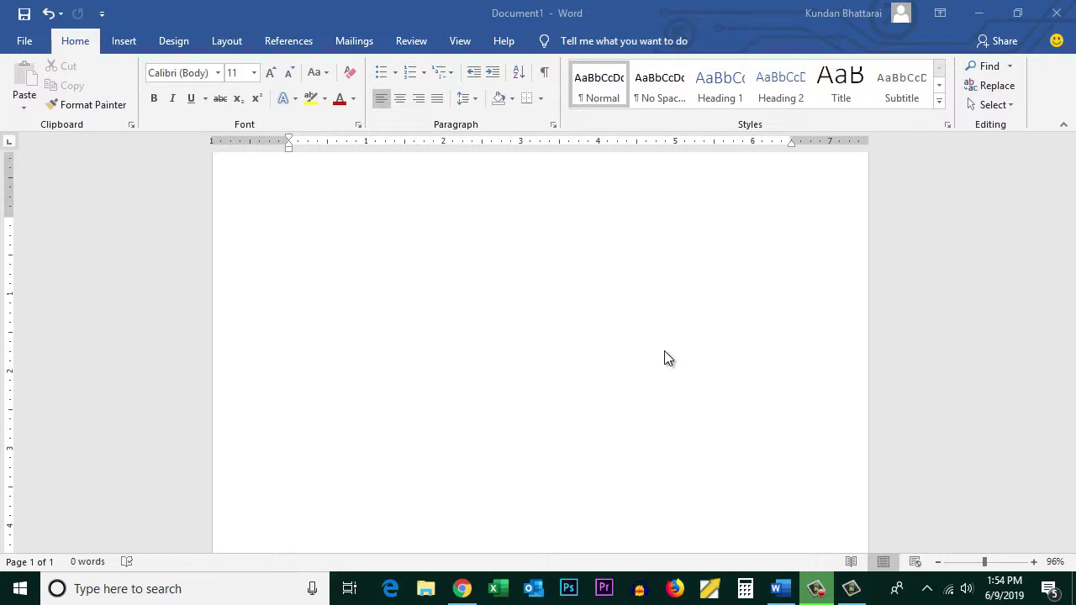
Step: Insert a Simple Text Box from the Built-in Text Box gallery
{"action": "left_click", "coordinate": [131, 46]}
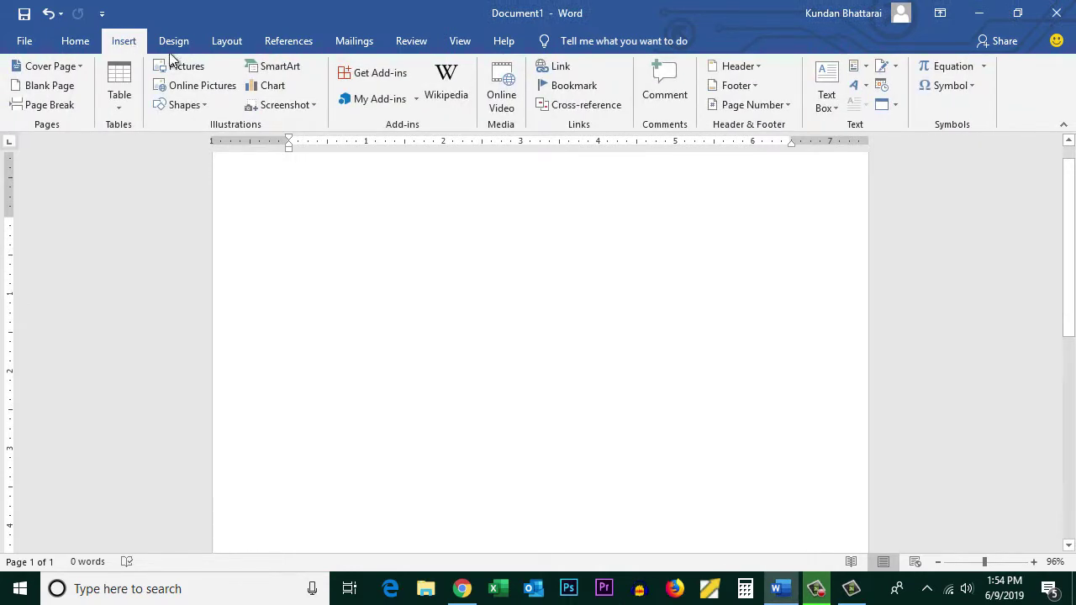
{"action": "left_click", "coordinate": [826, 84]}
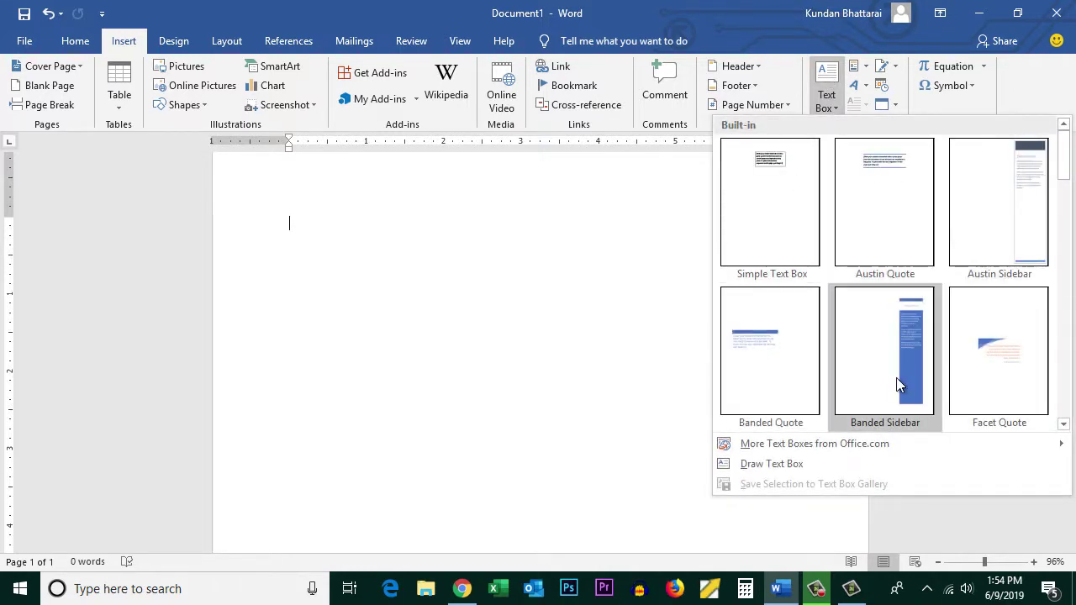
{"action": "left_click", "coordinate": [780, 178]}
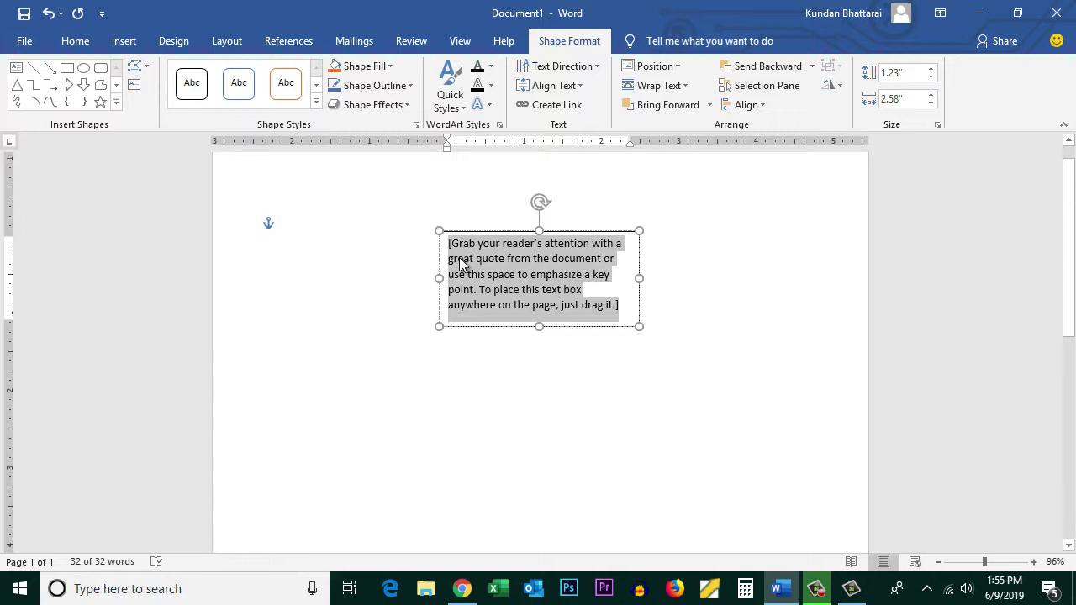
Step: Replace the text box's placeholder text with SAMPLE
{"action": "type", "text": "ku"}
{"action": "key", "text": "BackSpace"}
{"action": "key", "text": "BackSpace"}
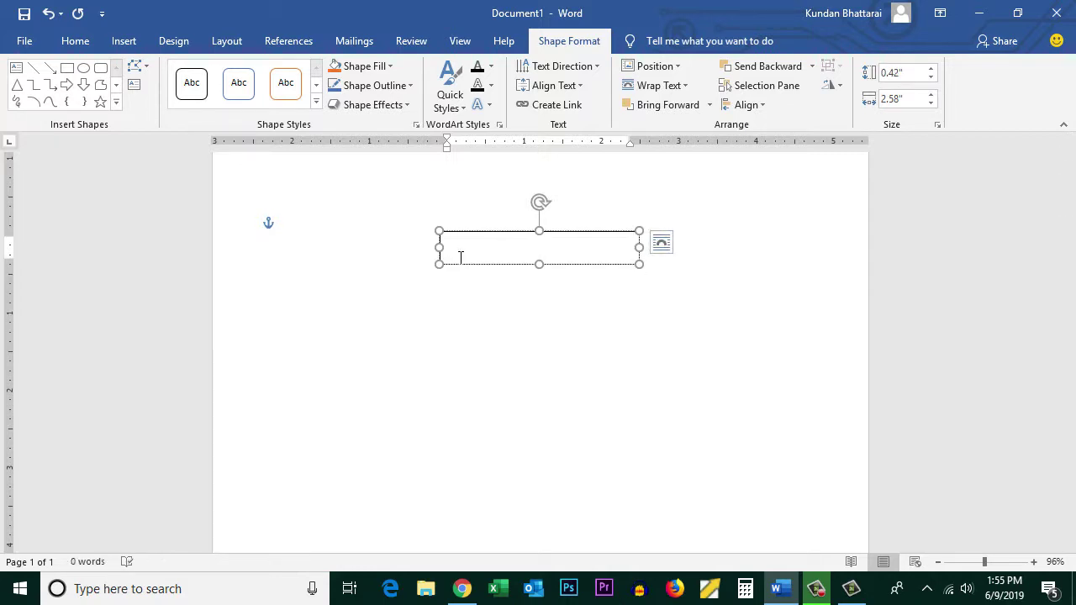
{"action": "type", "text": "SAMPLE"}
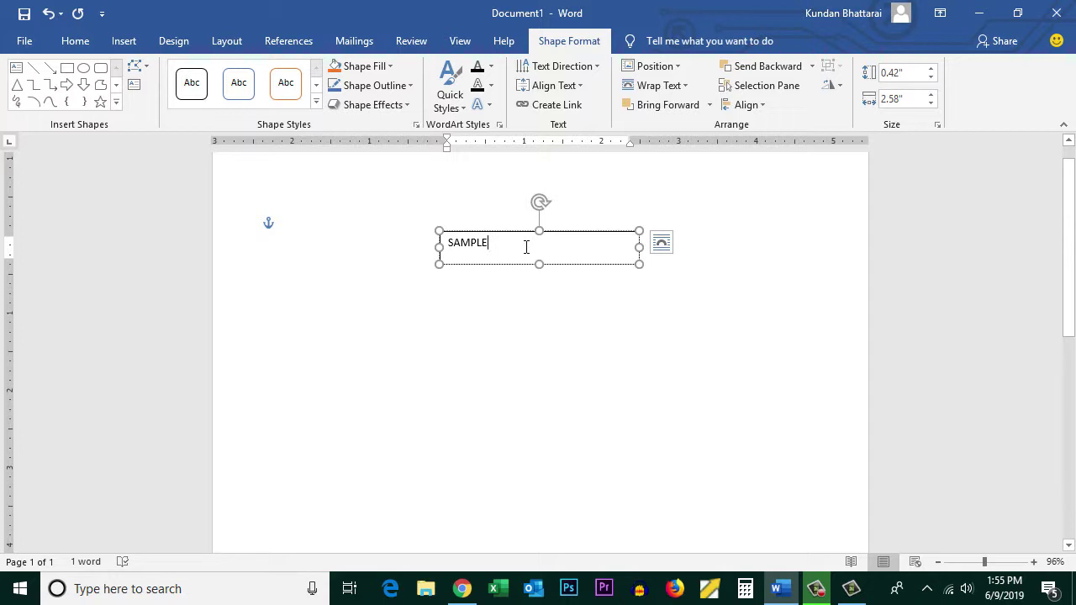
Step: Set SAMPLE to 26 pt and narrow the text box to fit the word
{"action": "left_click_drag", "start_coordinate": [526, 247], "coordinate": [423, 238]}
{"action": "left_click", "coordinate": [82, 42]}
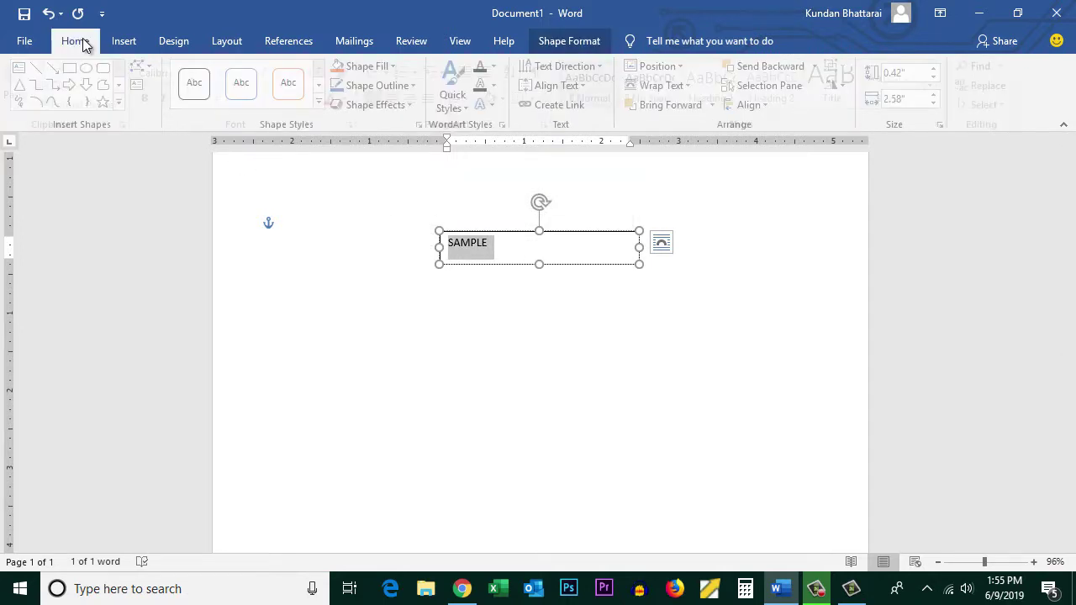
{"action": "left_click", "coordinate": [254, 77]}
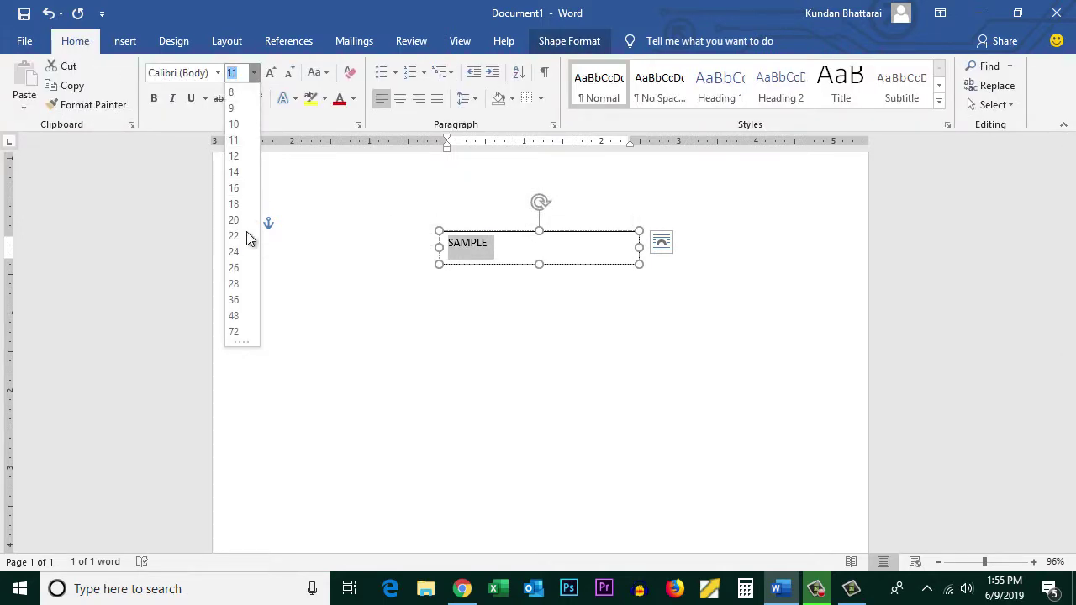
{"action": "left_click", "coordinate": [235, 267]}
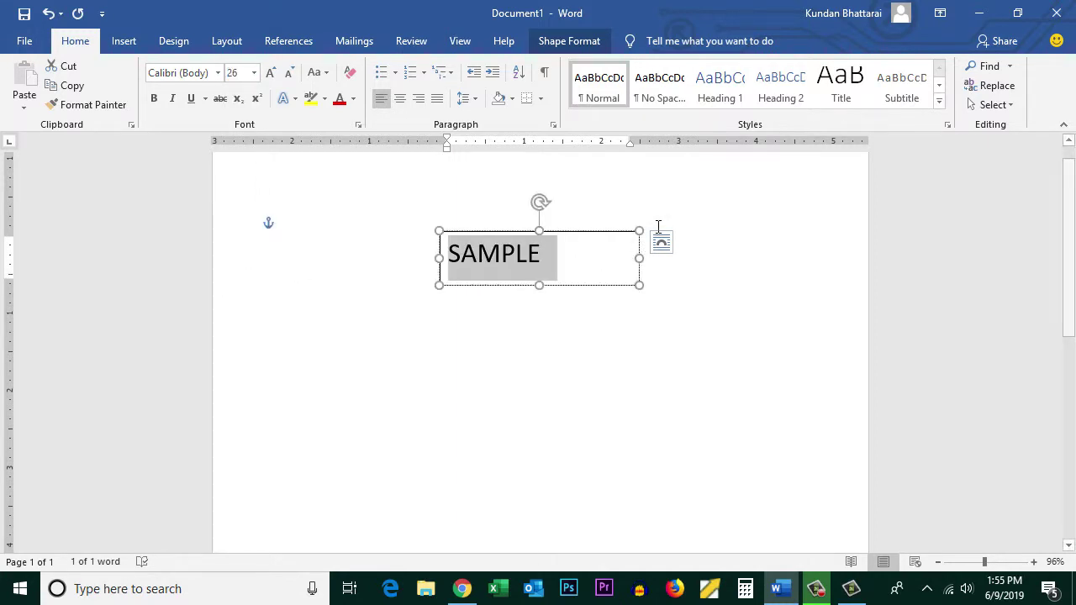
{"action": "left_click_drag", "start_coordinate": [639, 231], "coordinate": [552, 233]}
{"action": "left_click", "coordinate": [538, 226]}
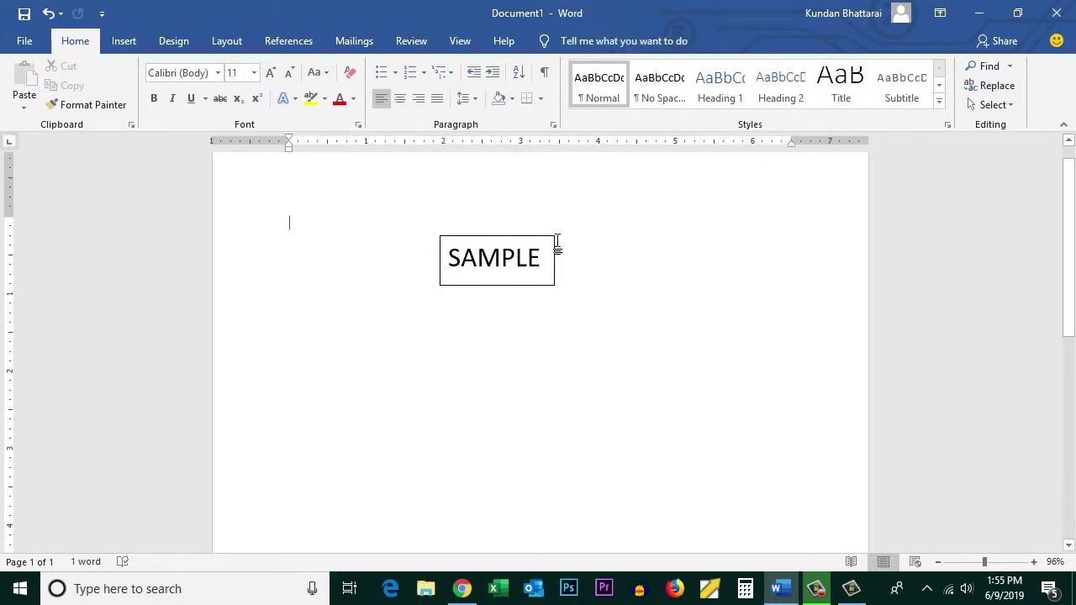
Step: Give the SAMPLE text box No Outline so only the word shows
{"action": "double_click", "coordinate": [478, 238]}
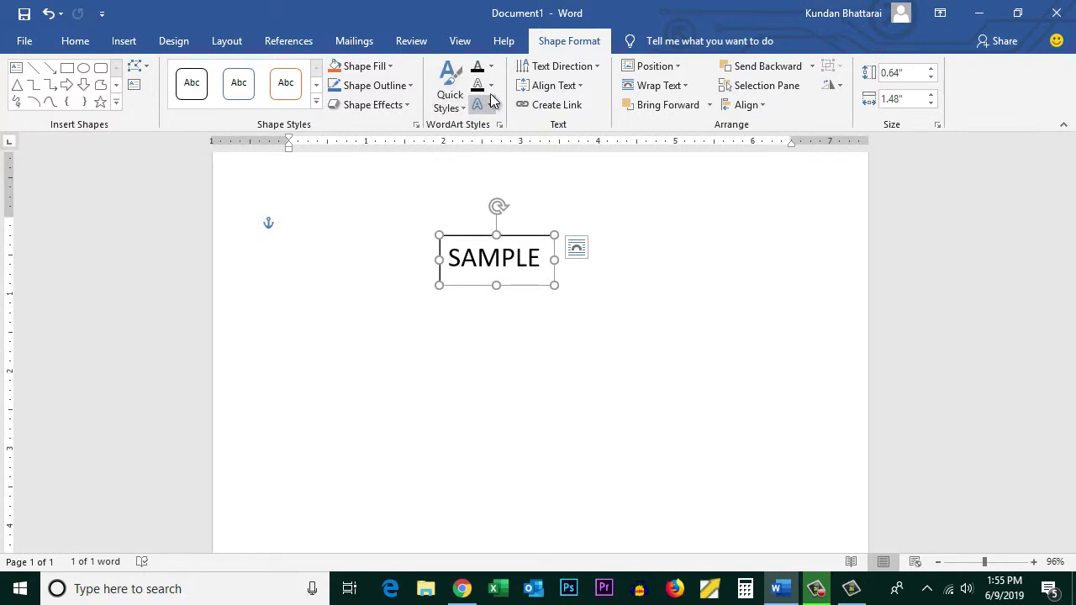
{"action": "left_click", "coordinate": [411, 87]}
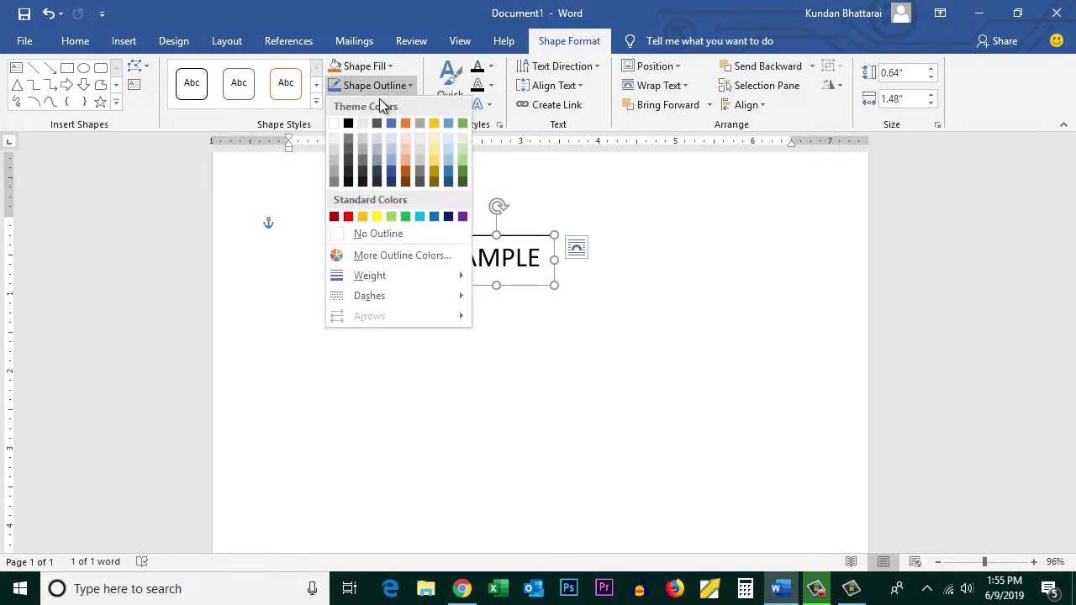
{"action": "left_click", "coordinate": [377, 233]}
{"action": "left_click", "coordinate": [482, 342]}
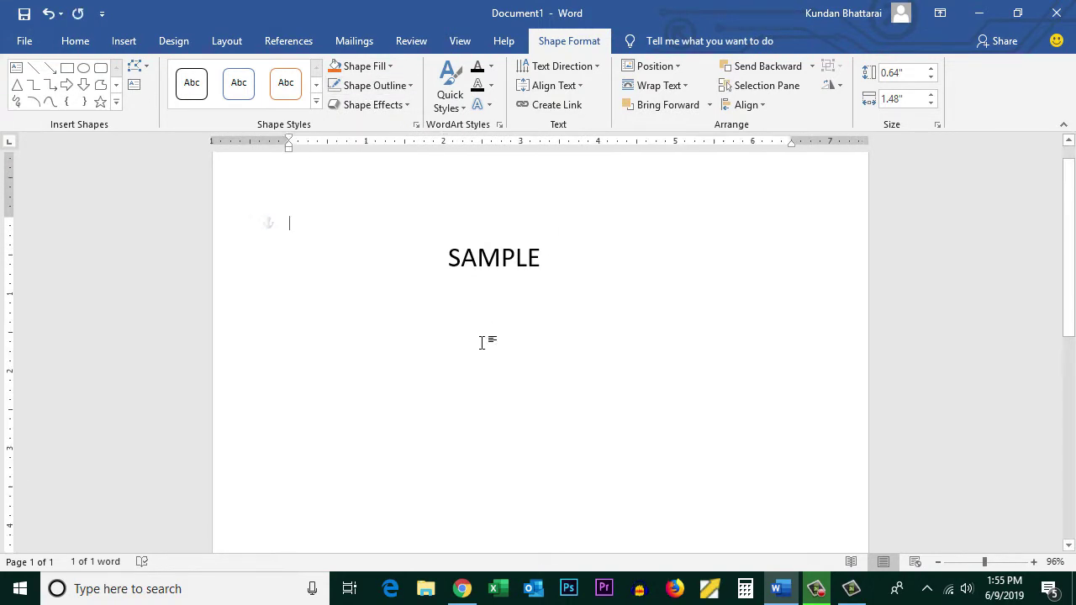
{"action": "double_click", "coordinate": [480, 260]}
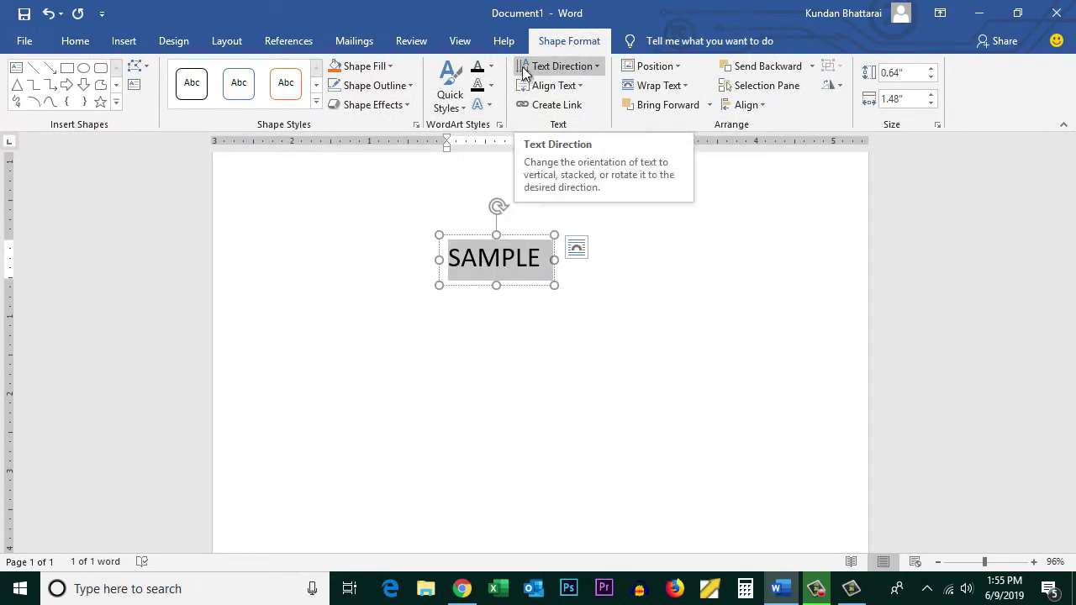
Step: Rotate the text 90°, make the box taller, try 270°, then return it to horizontal
{"action": "left_click", "coordinate": [585, 71]}
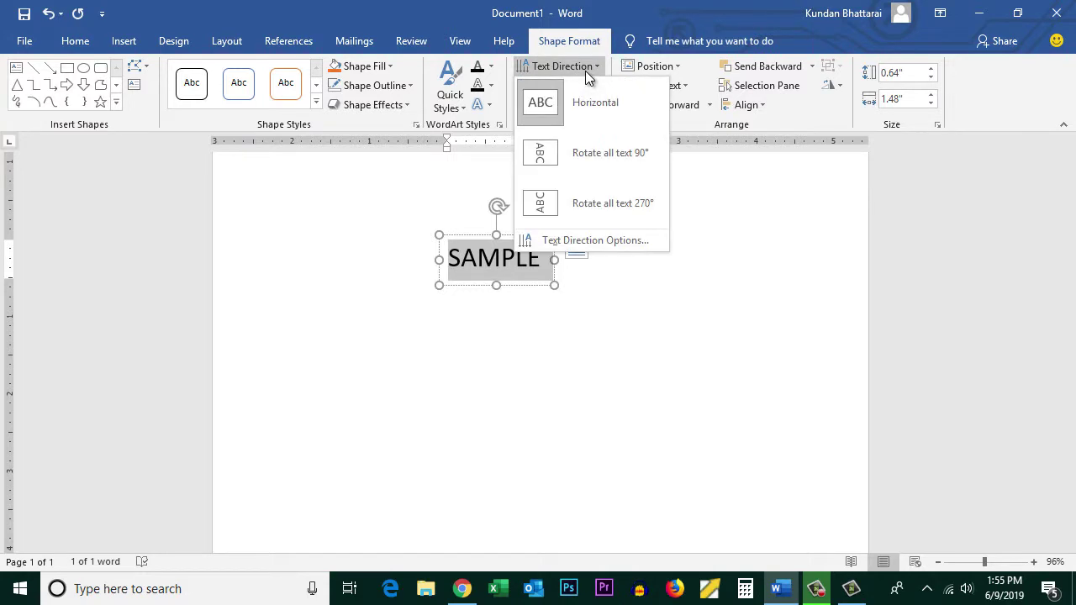
{"action": "left_click", "coordinate": [539, 154]}
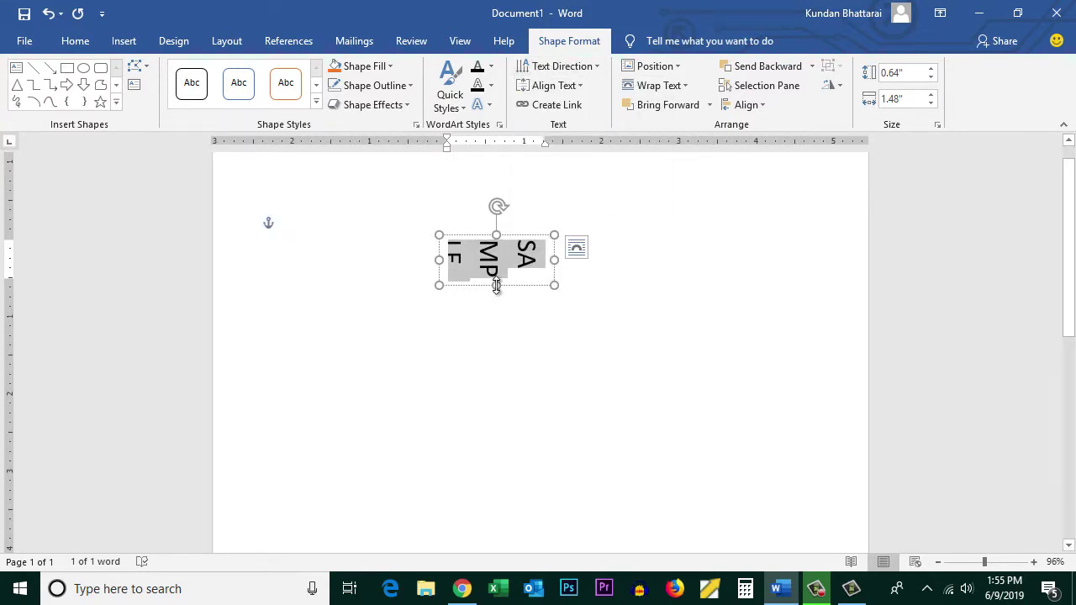
{"action": "left_click_drag", "start_coordinate": [496, 285], "coordinate": [496, 377]}
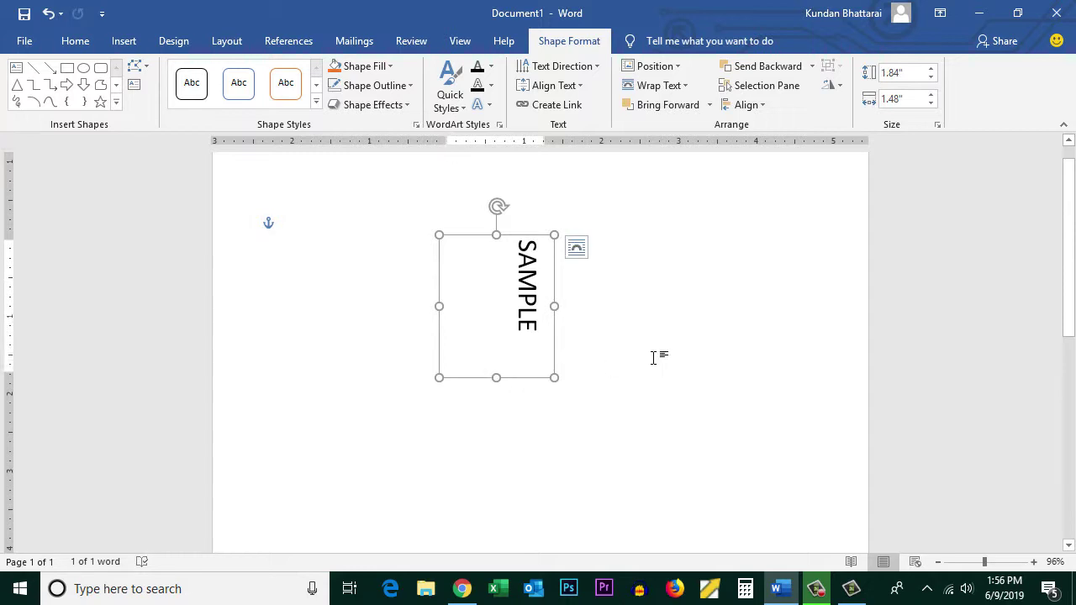
{"action": "left_click", "coordinate": [597, 68]}
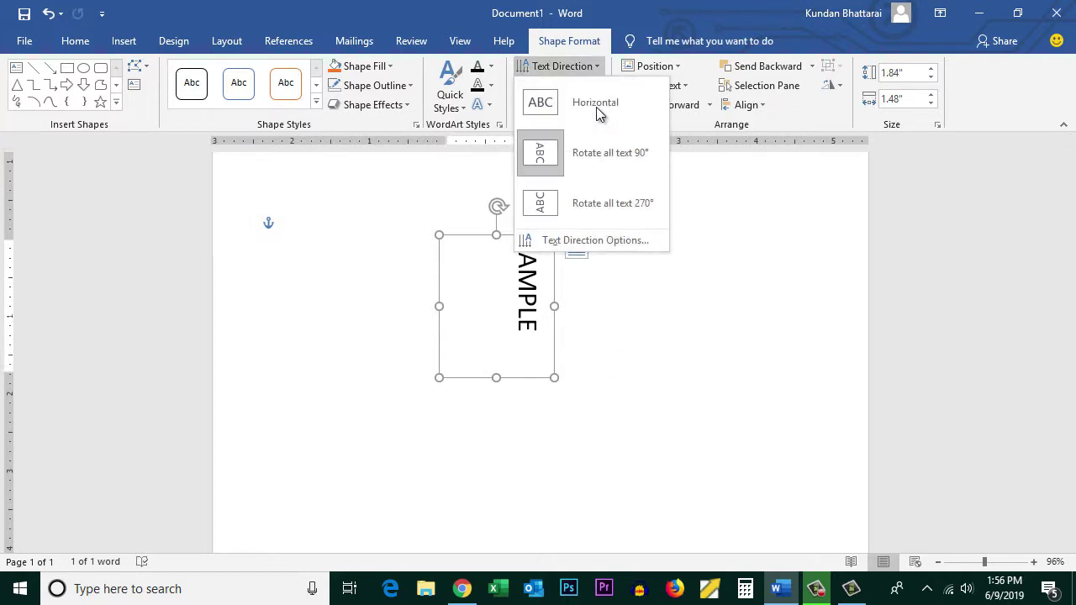
{"action": "left_click", "coordinate": [544, 210]}
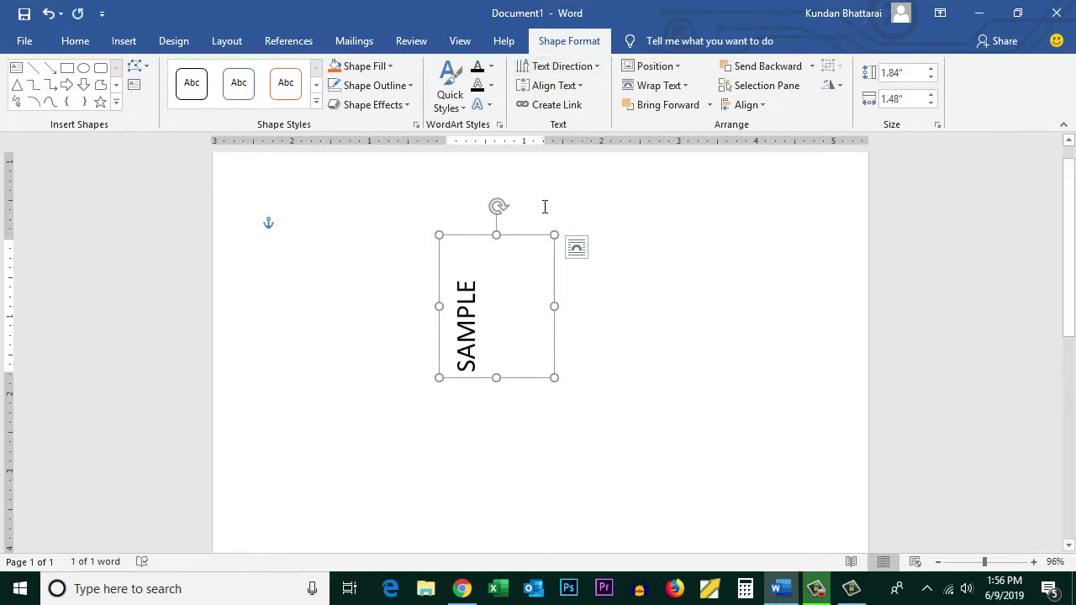
{"action": "left_click", "coordinate": [578, 68]}
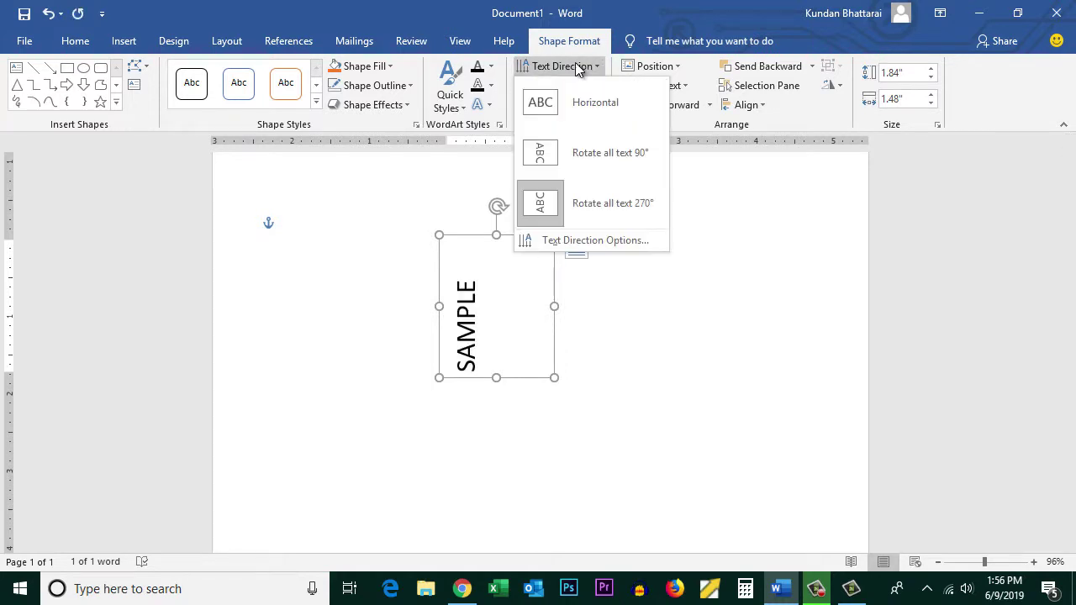
{"action": "left_click", "coordinate": [541, 109]}
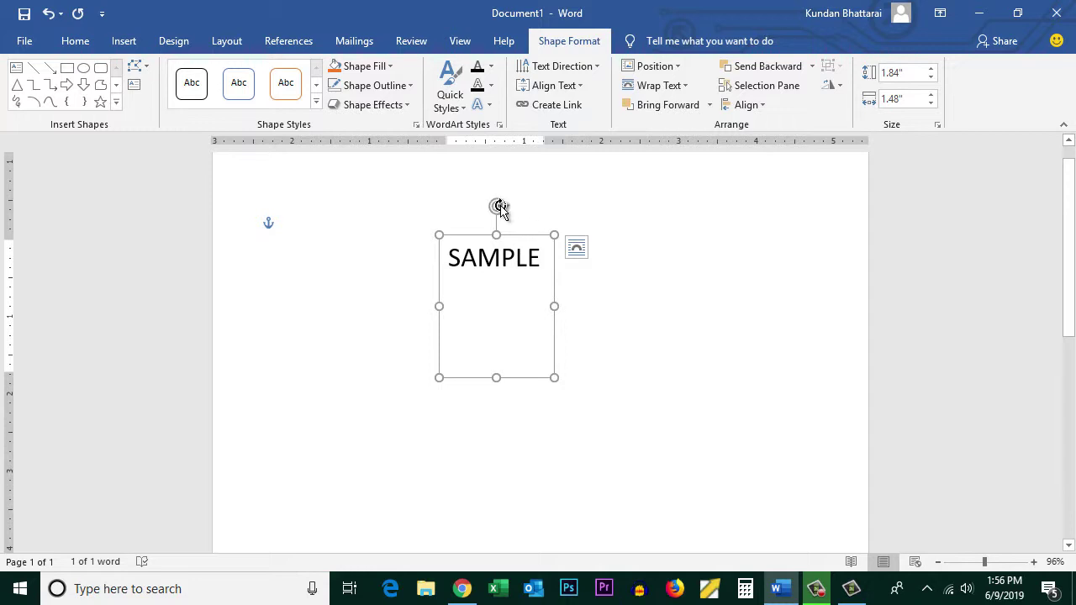
Step: Tilt the SAMPLE text box about 30° clockwise, then delete it
{"action": "left_click_drag", "start_coordinate": [499, 208], "coordinate": [494, 272]}
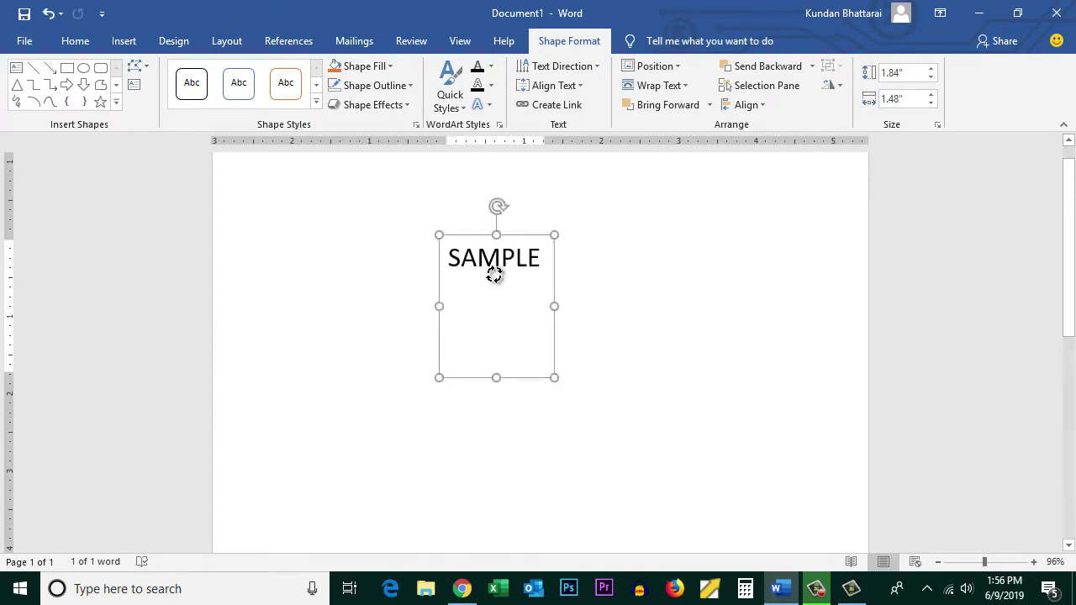
{"action": "left_click", "coordinate": [670, 309]}
{"action": "left_click", "coordinate": [498, 258]}
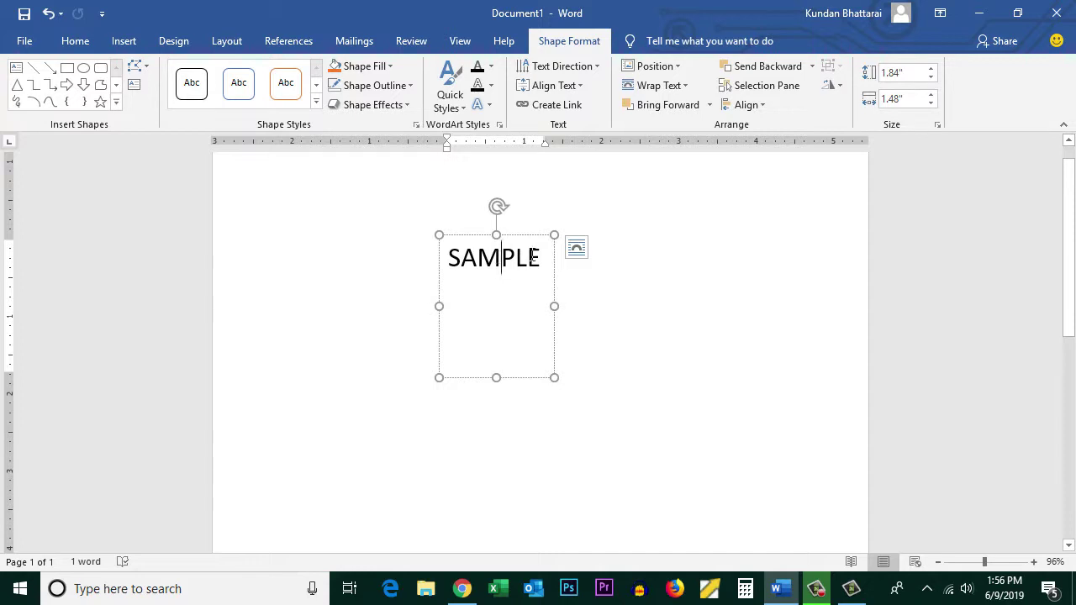
{"action": "left_click", "coordinate": [522, 235]}
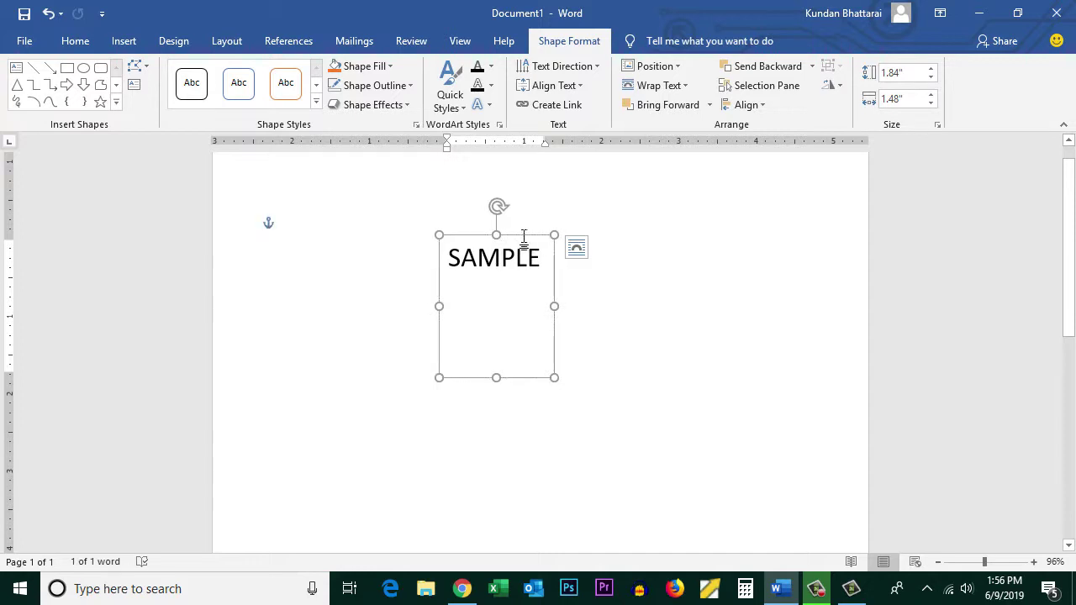
{"action": "key", "text": "Delete"}
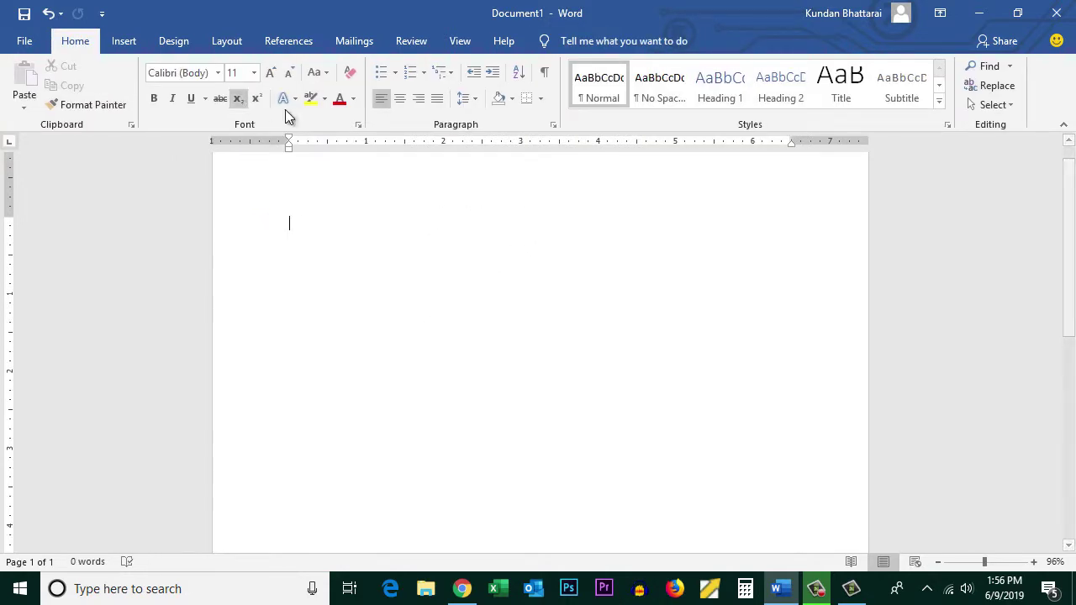
Step: Insert a table three columns wide by four rows
{"action": "left_click", "coordinate": [122, 41]}
{"action": "left_click", "coordinate": [130, 104]}
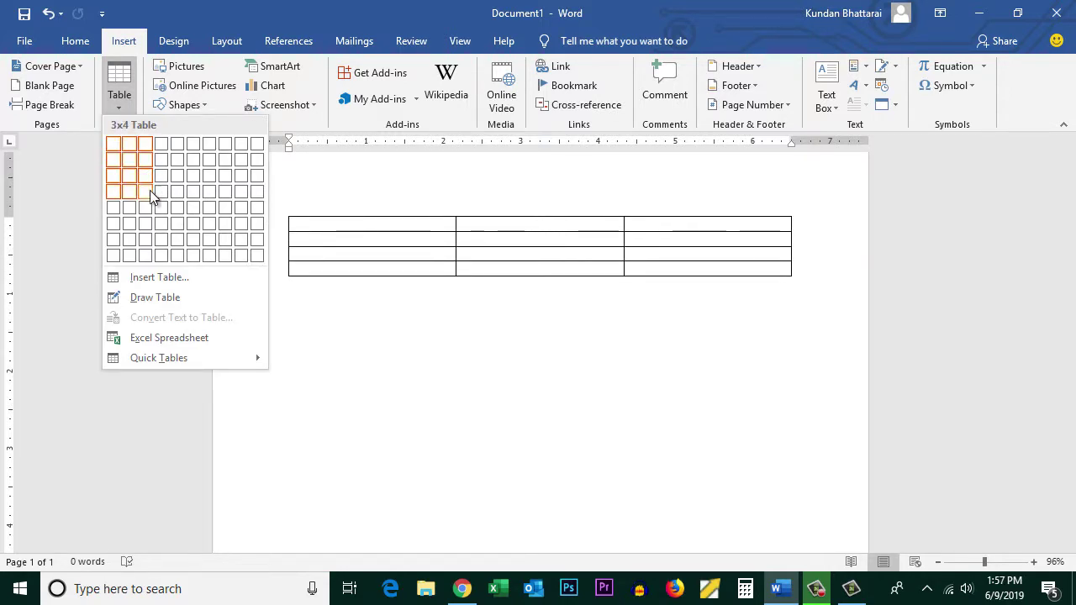
{"action": "left_click", "coordinate": [152, 194]}
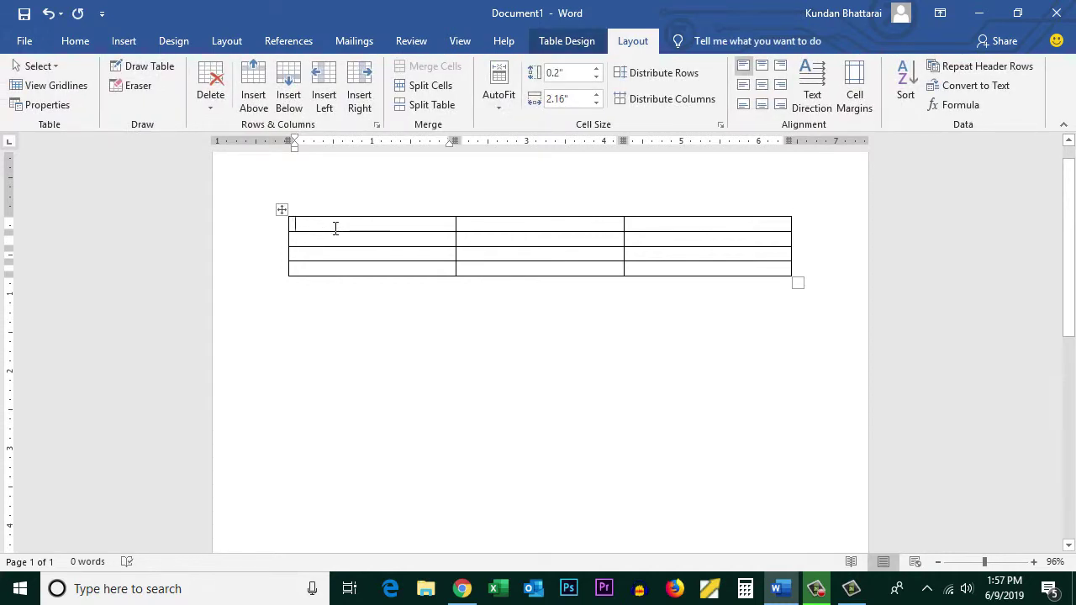
Step: Fill the first row with SAMPLE 1, SAMPLE 2 and SAMPLE 3
{"action": "type", "text": "A"}
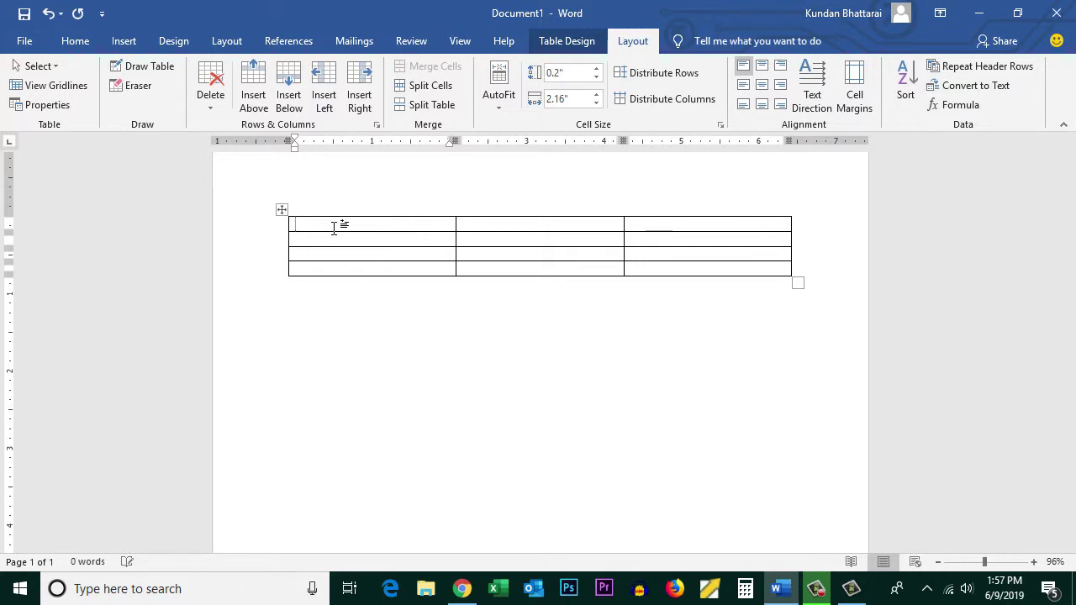
{"action": "type", "text": "SAMPLE 1"}
{"action": "key", "text": "Tab"}
{"action": "type", "text": "SAMPLE"}
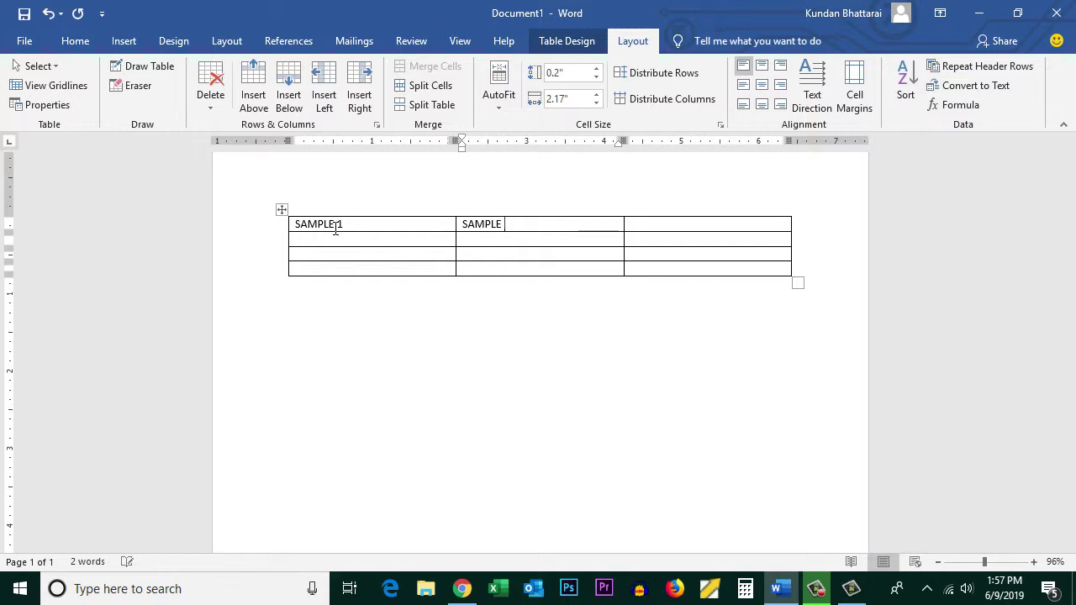
{"action": "type", "text": " 2"}
{"action": "key", "text": "Tab"}
{"action": "type", "text": "SAMPLE"}
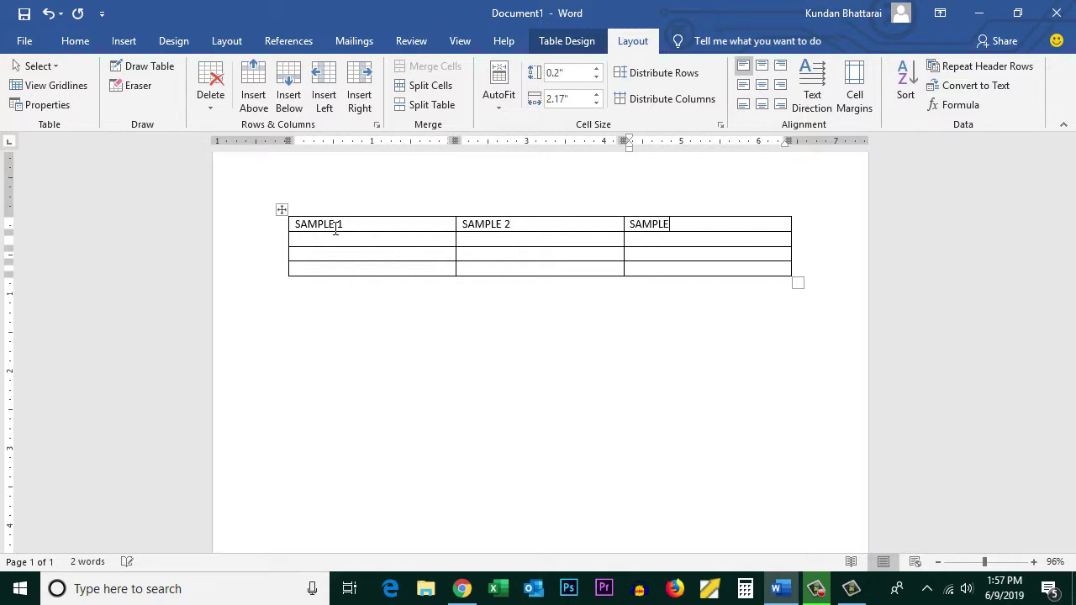
{"action": "type", "text": " 3"}
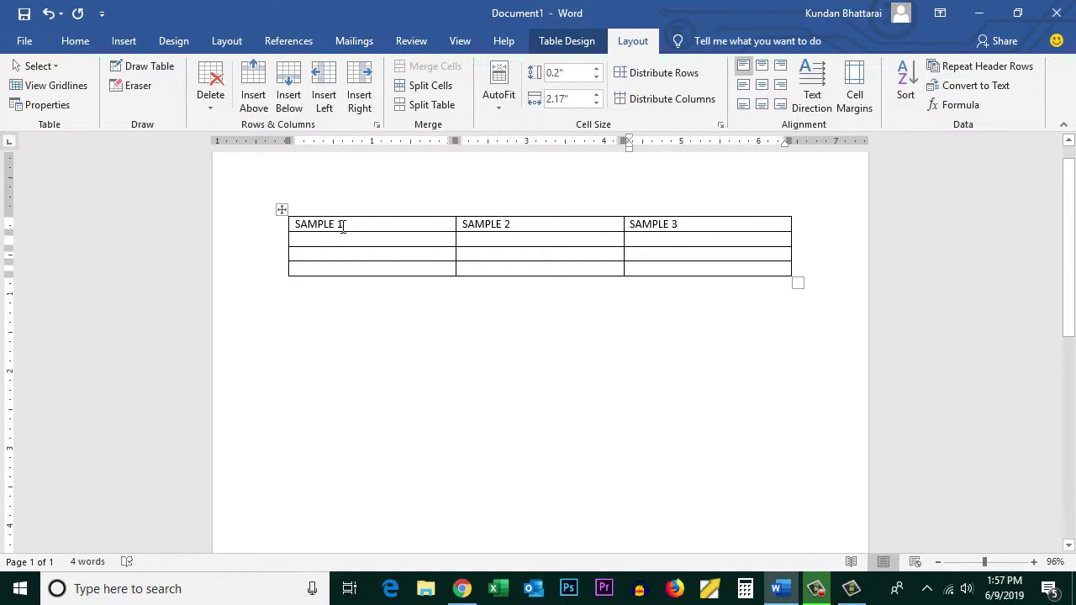
{"action": "left_click", "coordinate": [289, 229]}
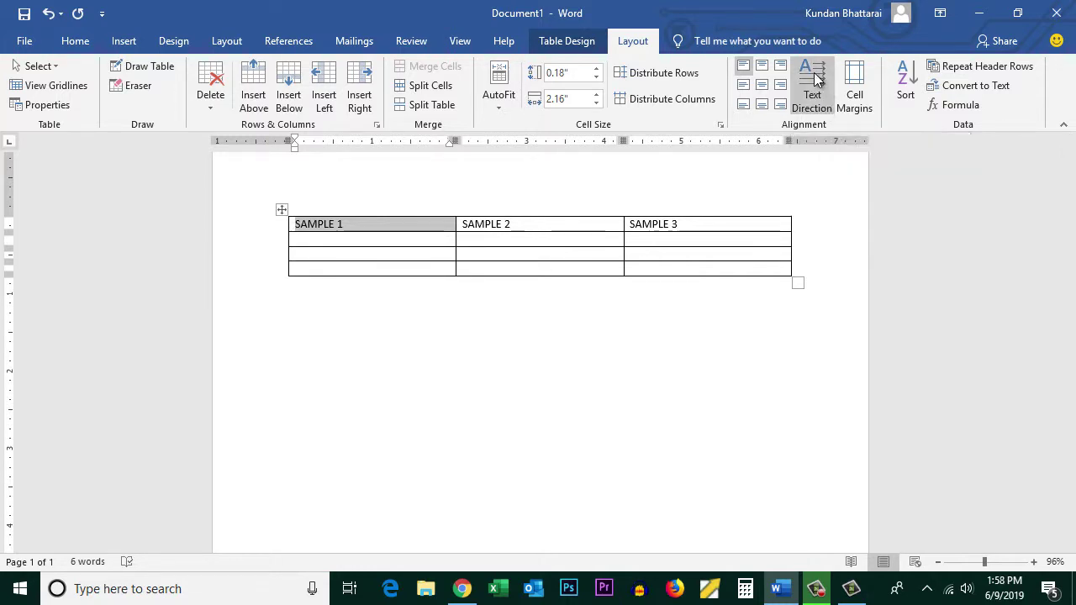
Step: Cycle SAMPLE 1's text direction top-to-bottom, bottom-to-top, then back to horizontal
{"action": "left_click", "coordinate": [814, 78]}
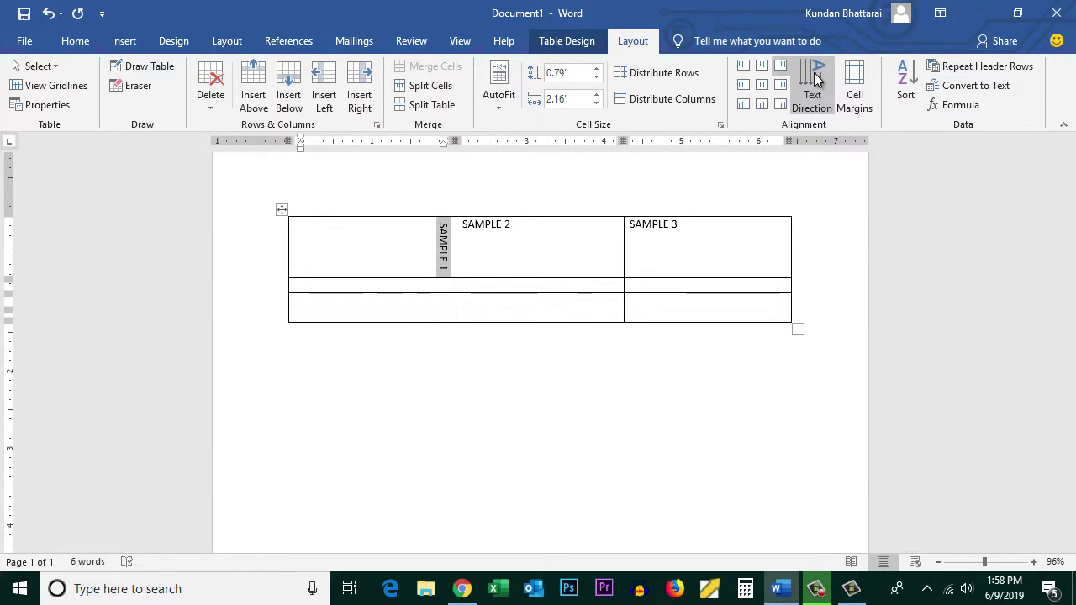
{"action": "left_click", "coordinate": [814, 78]}
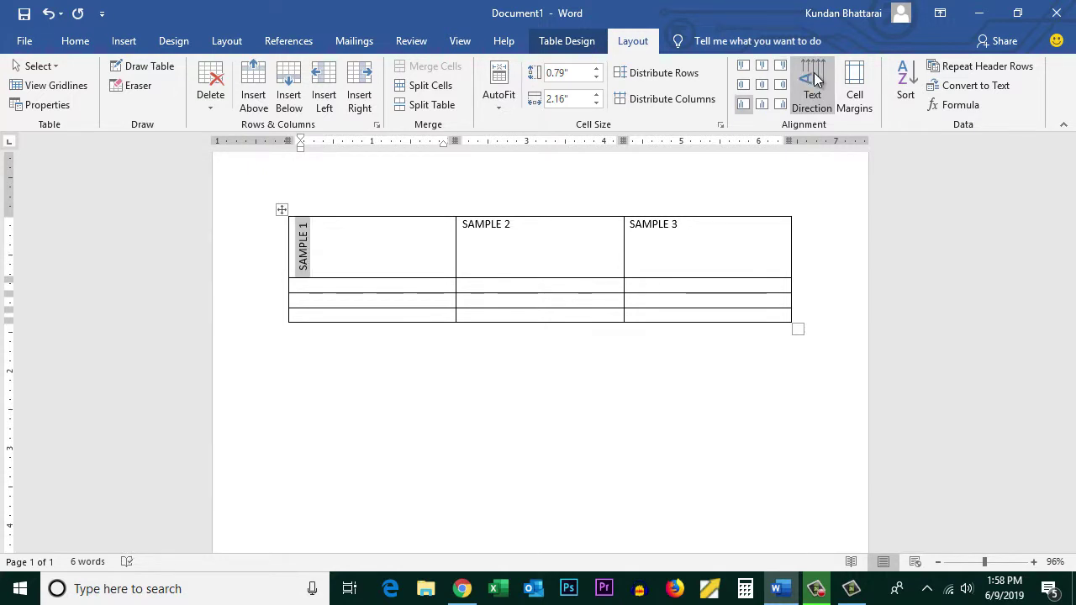
{"action": "left_click", "coordinate": [814, 78]}
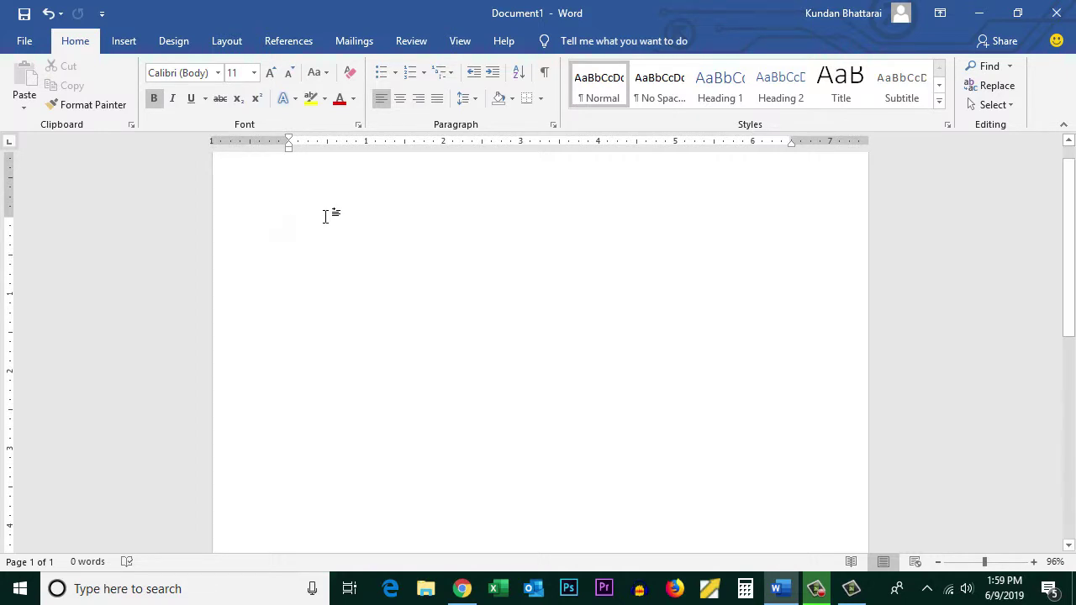
Step: Insert orange-outline WordArt and type SAMPLE over its placeholder
{"action": "left_click", "coordinate": [124, 40]}
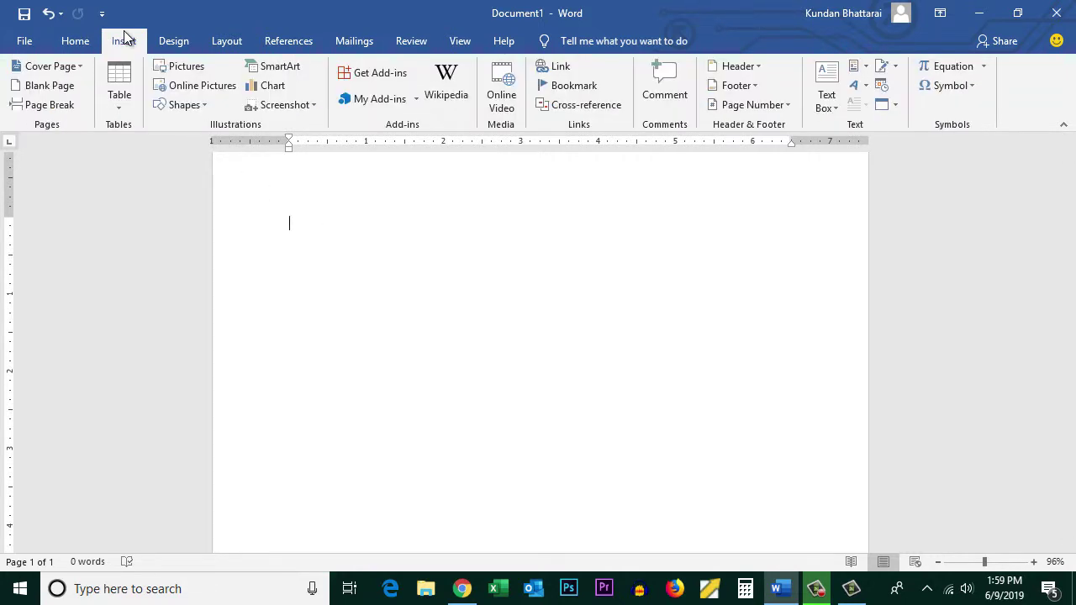
{"action": "left_click", "coordinate": [865, 87]}
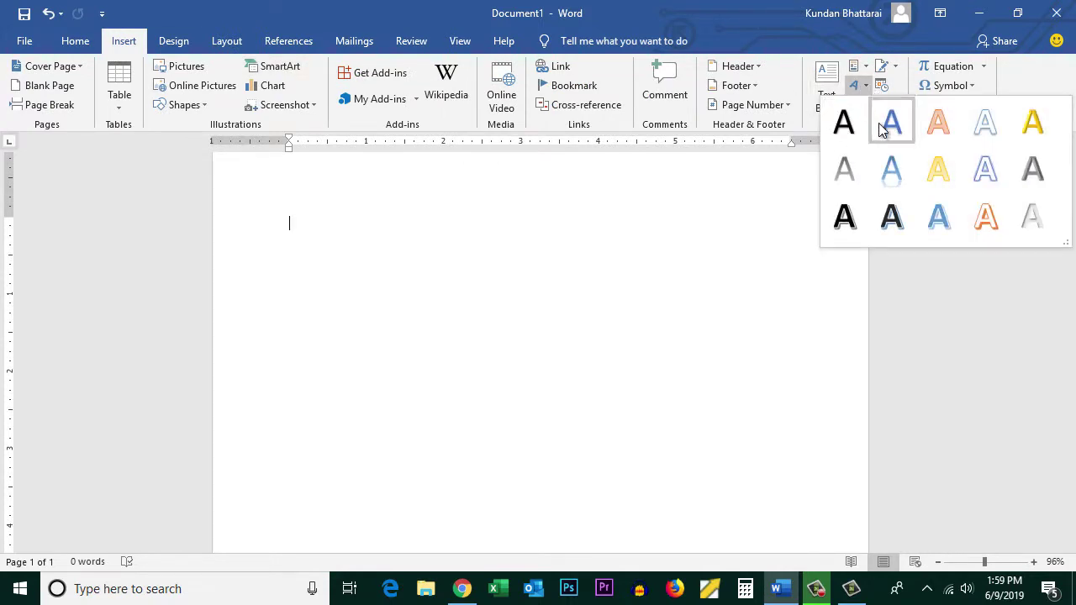
{"action": "left_click", "coordinate": [984, 219]}
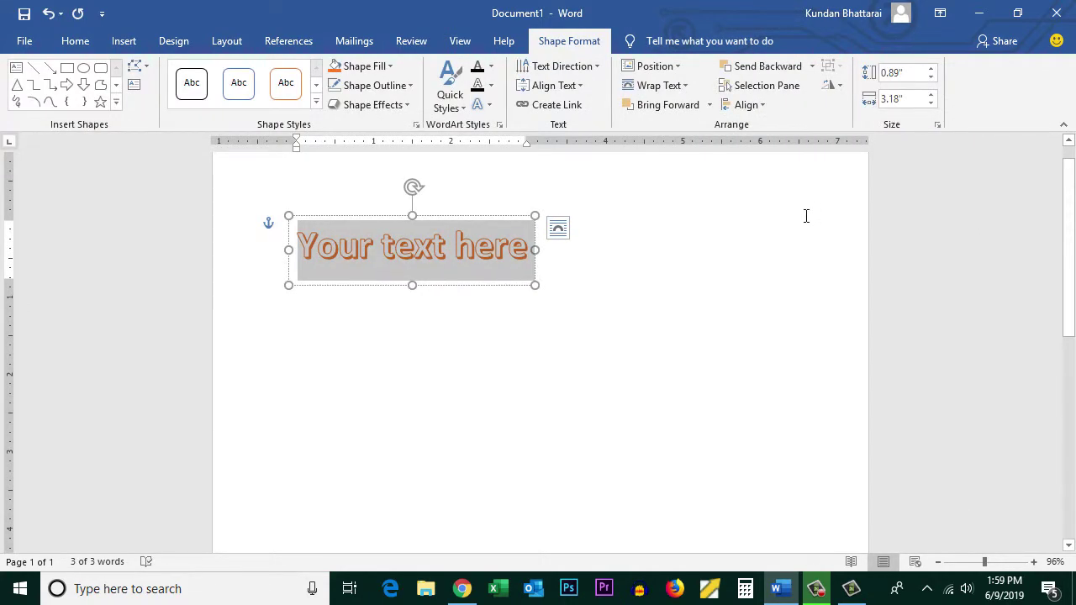
{"action": "type", "text": "SAMPLE"}
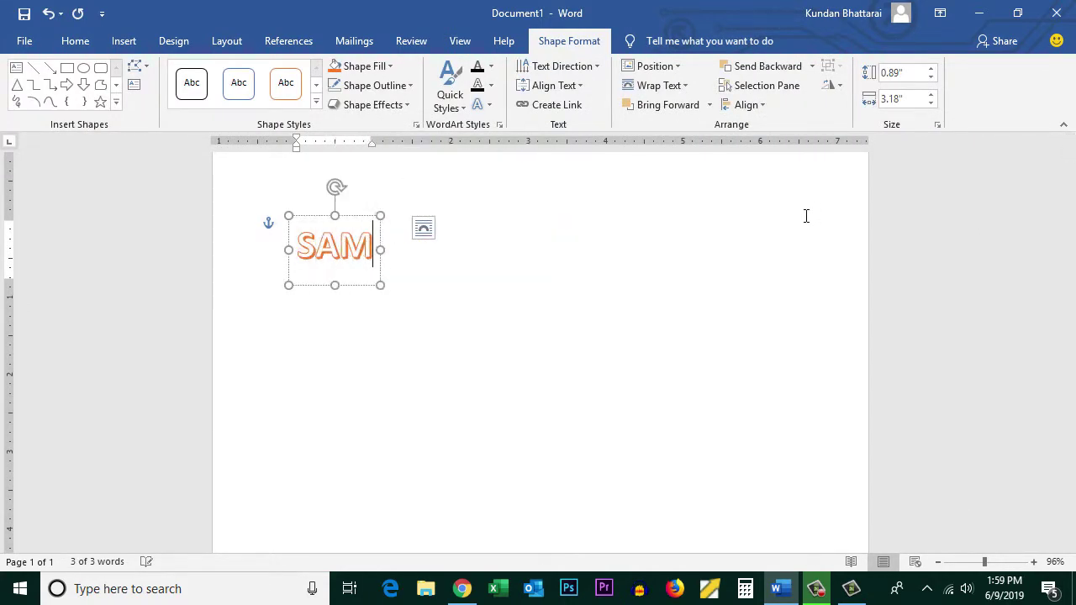
{"action": "left_click", "coordinate": [689, 274]}
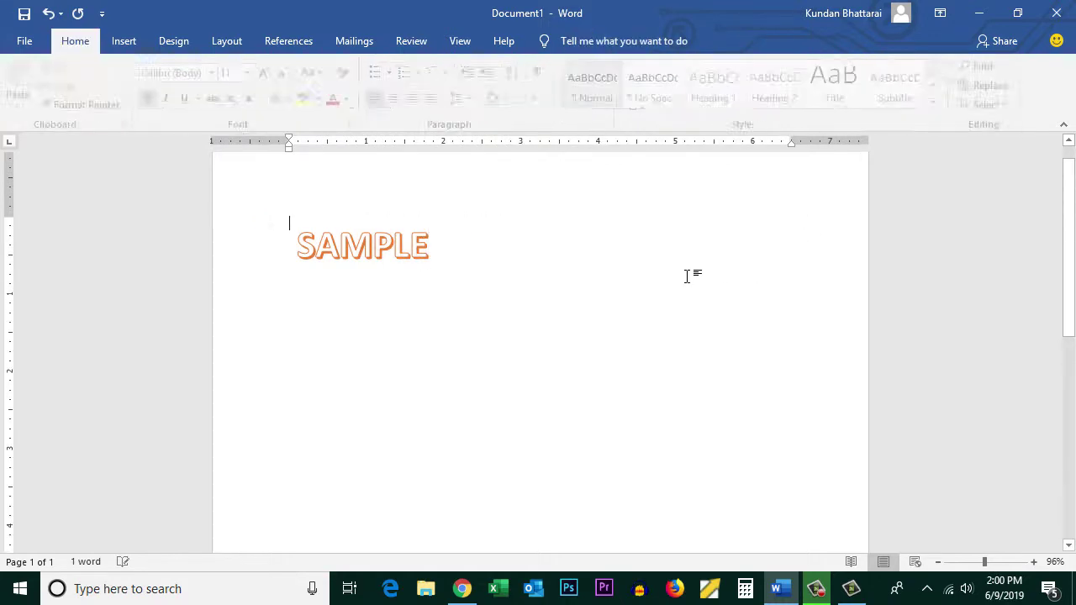
{"action": "left_click", "coordinate": [395, 240]}
{"action": "left_click", "coordinate": [406, 217]}
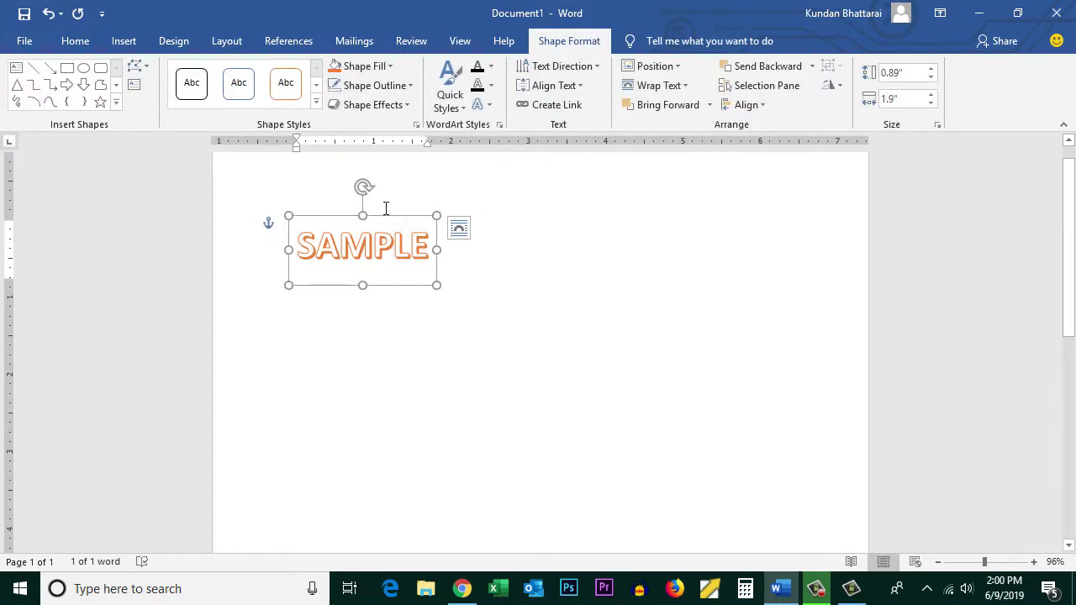
{"action": "left_click", "coordinate": [546, 65]}
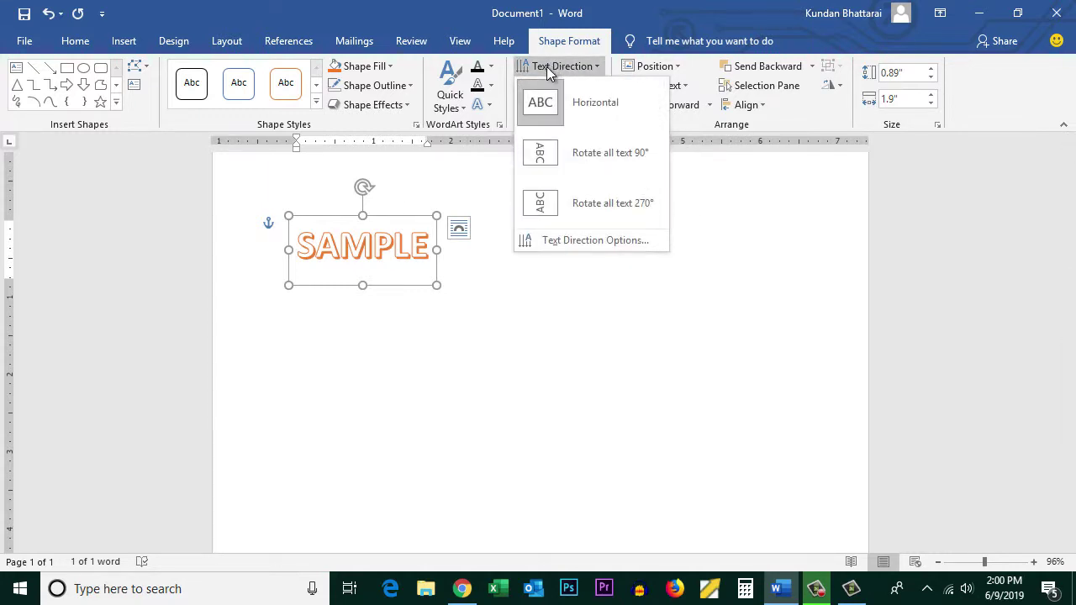
{"action": "left_click", "coordinate": [542, 158]}
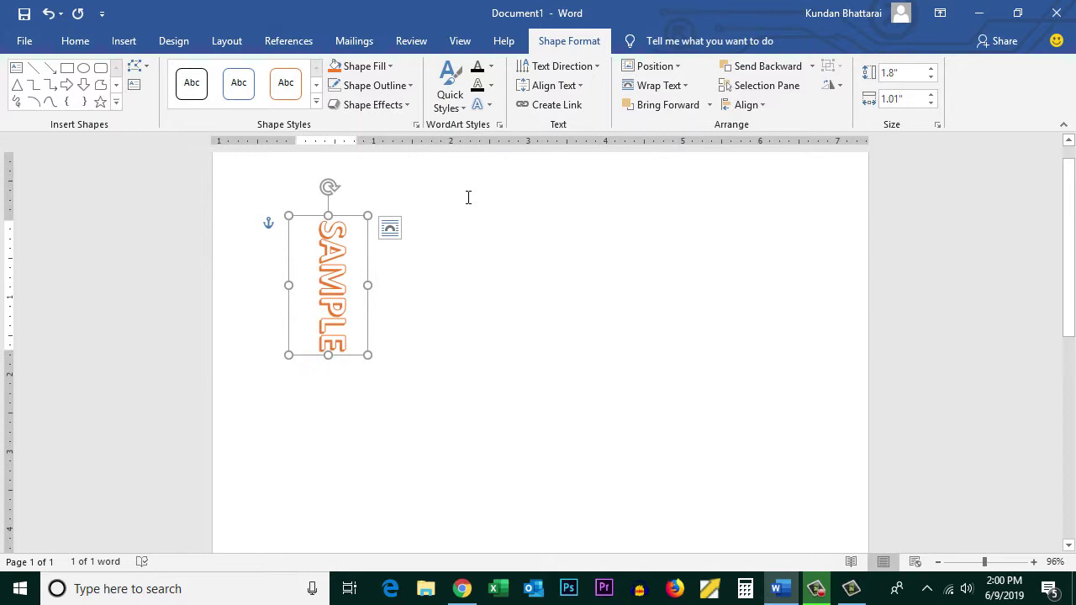
{"action": "left_click", "coordinate": [559, 65]}
{"action": "left_click", "coordinate": [552, 207]}
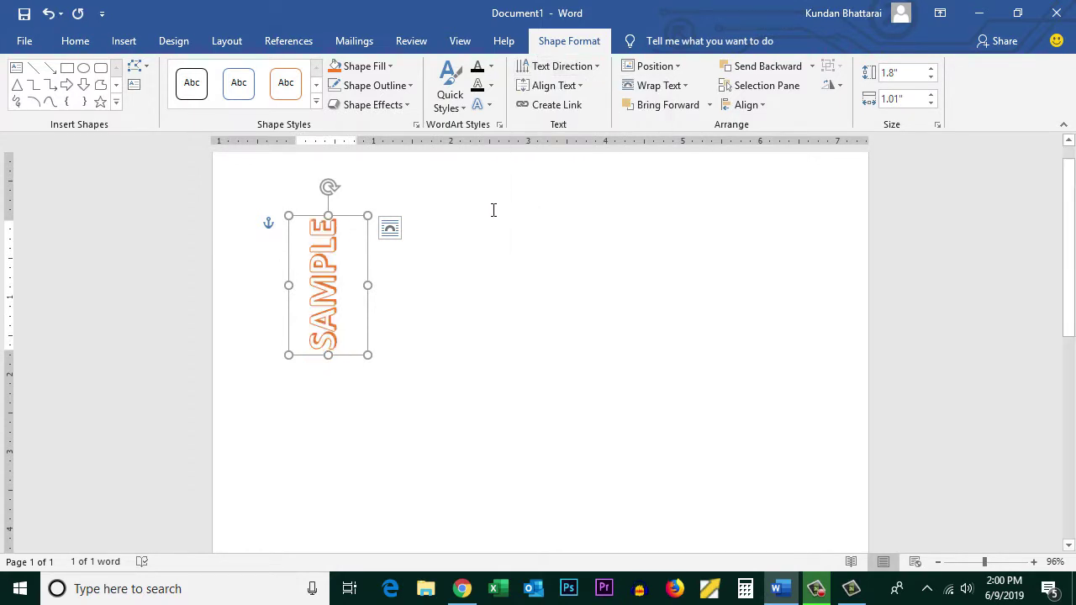
{"action": "left_click", "coordinate": [544, 66]}
{"action": "left_click", "coordinate": [547, 103]}
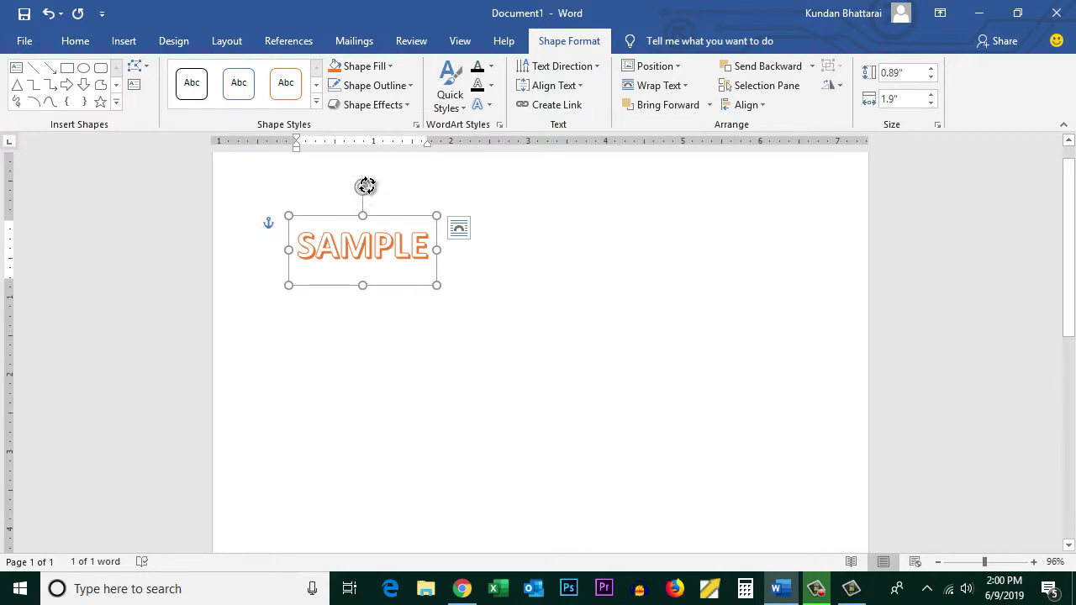
{"action": "left_click_drag", "start_coordinate": [365, 185], "coordinate": [362, 226]}
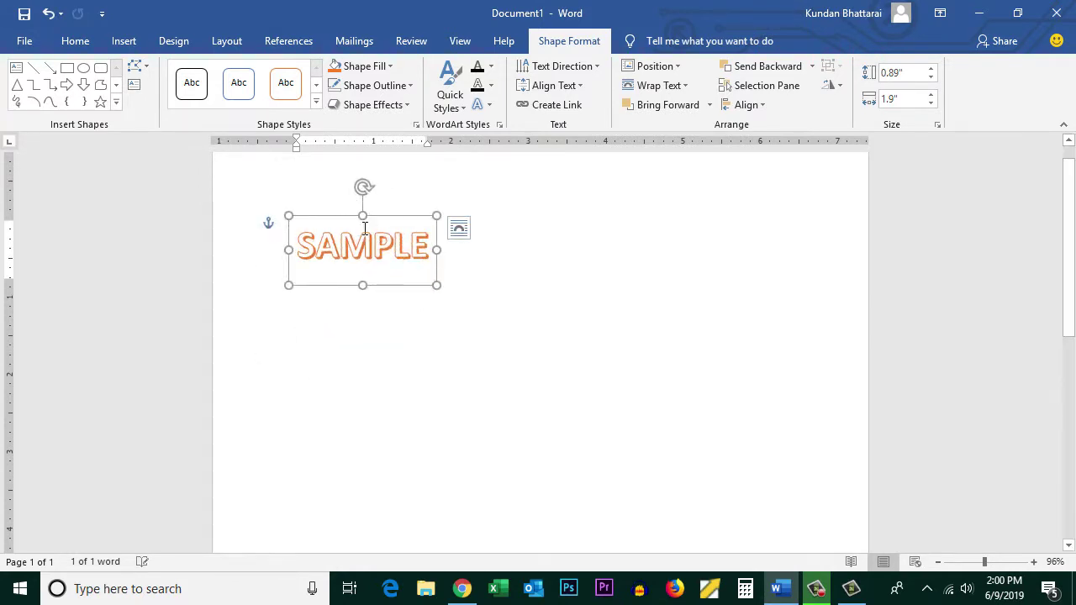